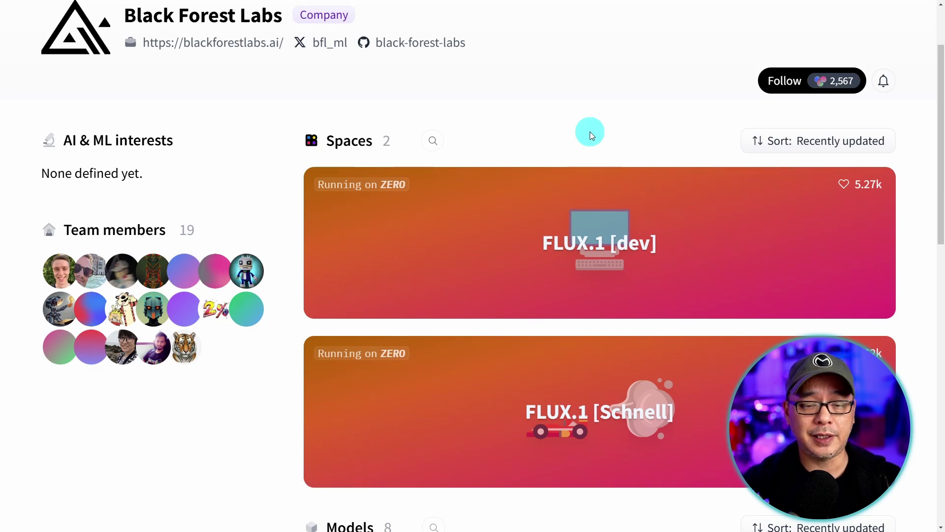
- Scroll the Black Forest Labs page past Spaces to the FLUX.1 Fill-dev, Redux-dev and Depth-dev models
{"action": "scroll", "coordinate": [581, 137], "scroll_direction": "down", "scroll_amount": 1}
{"action": "scroll", "coordinate": [575, 138], "scroll_direction": "down", "scroll_amount": 7}
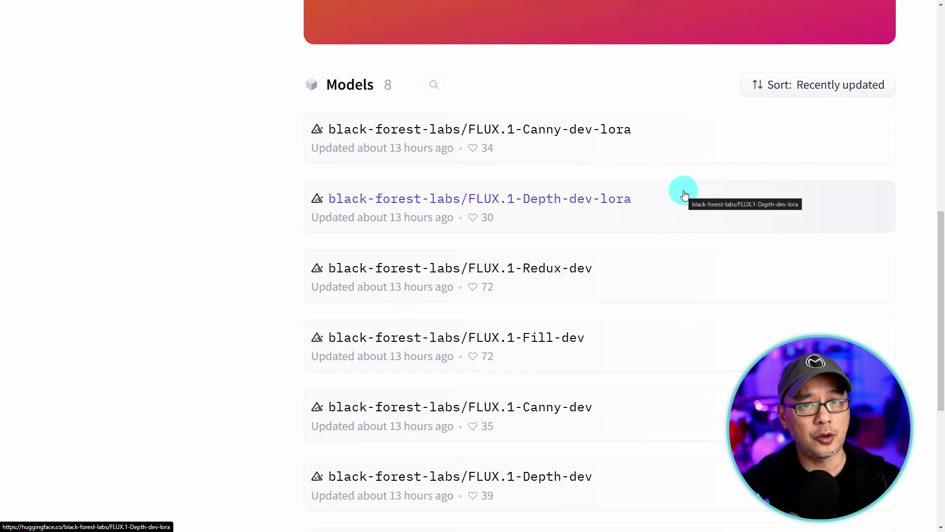
{"action": "scroll", "coordinate": [675, 188], "scroll_direction": "down", "scroll_amount": 2}
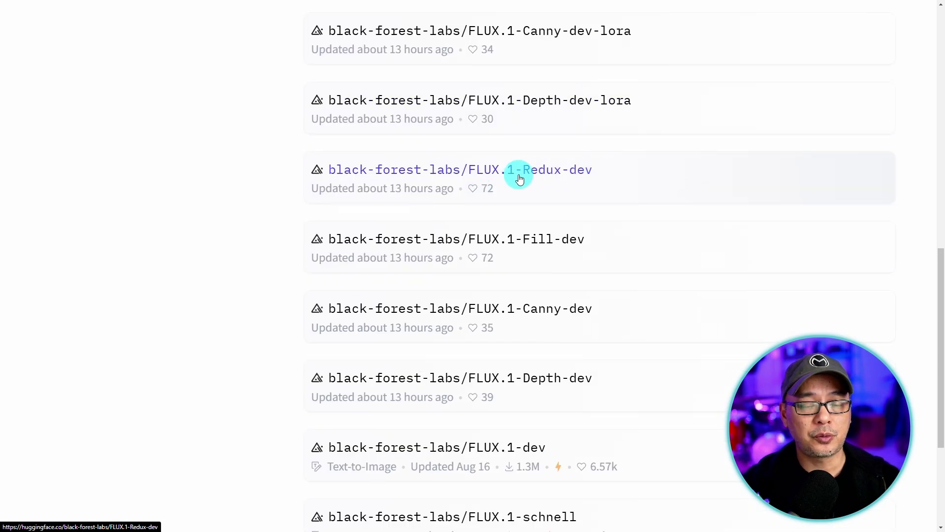
{"action": "scroll", "coordinate": [710, 226], "scroll_direction": "down", "scroll_amount": 2}
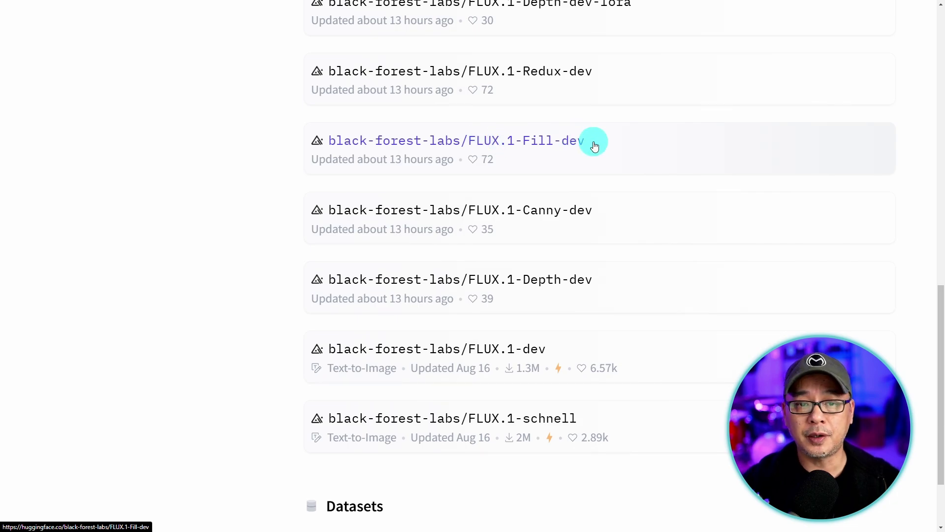
{"action": "scroll", "coordinate": [645, 149], "scroll_direction": "down", "scroll_amount": 1}
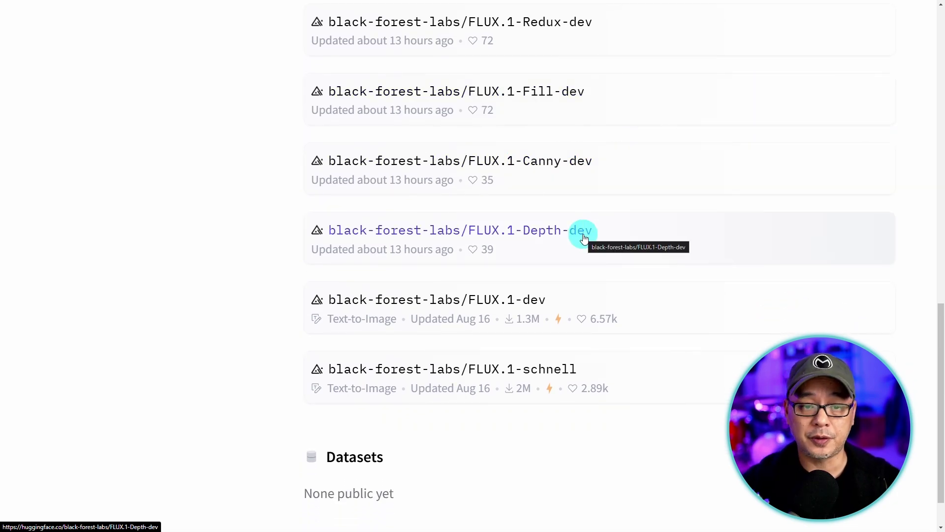
{"action": "scroll", "coordinate": [754, 267], "scroll_direction": "up", "scroll_amount": 4}
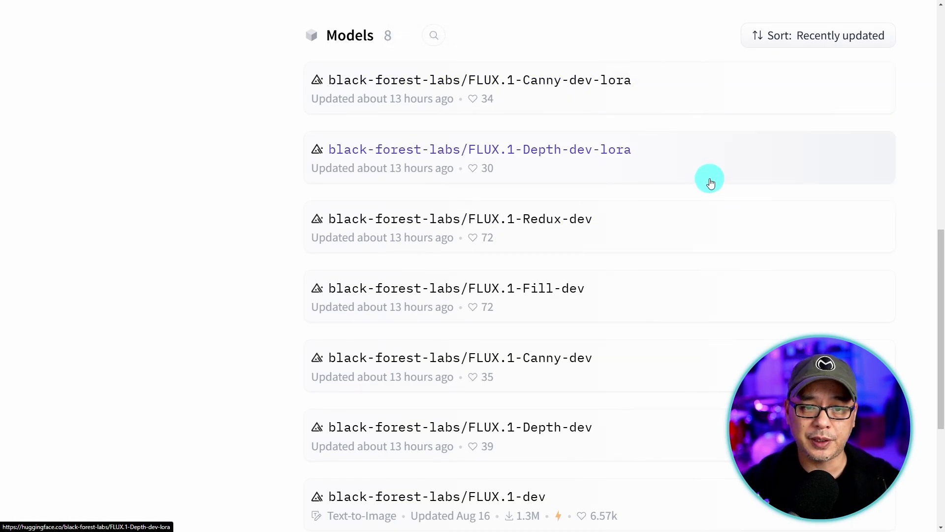
{"action": "scroll", "coordinate": [688, 322], "scroll_direction": "down", "scroll_amount": 3}
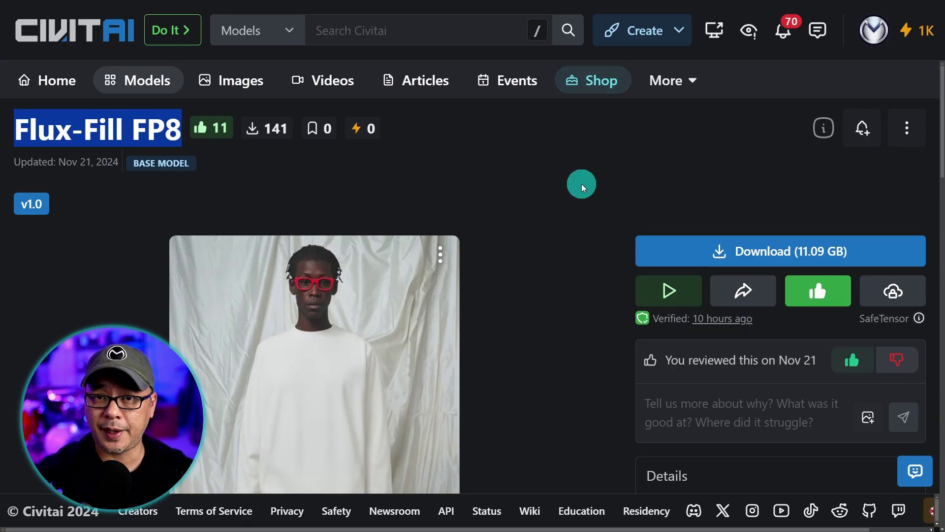
- Scroll the Flux-Fill FP8 page down to the license and back up to the 11.09 GB download
{"action": "scroll", "coordinate": [581, 184], "scroll_direction": "down", "scroll_amount": 10}
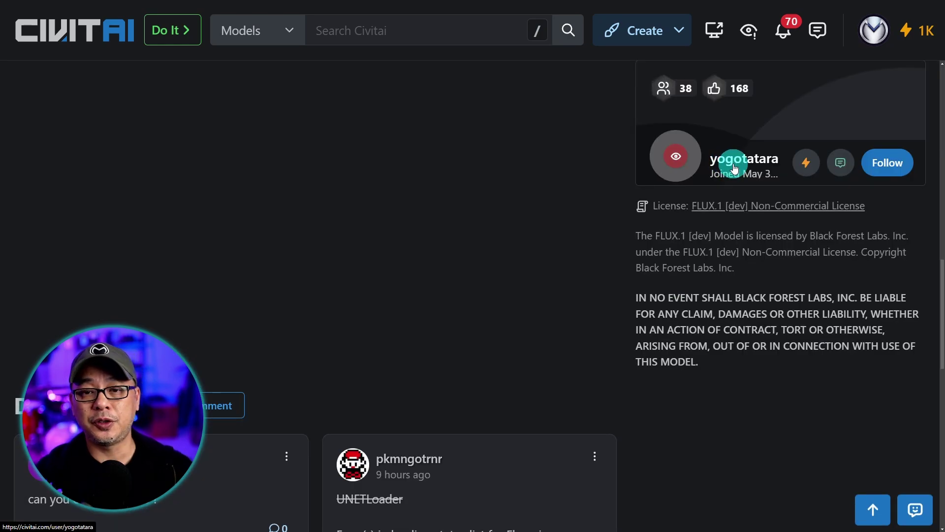
{"action": "scroll", "coordinate": [474, 299], "scroll_direction": "up", "scroll_amount": 8}
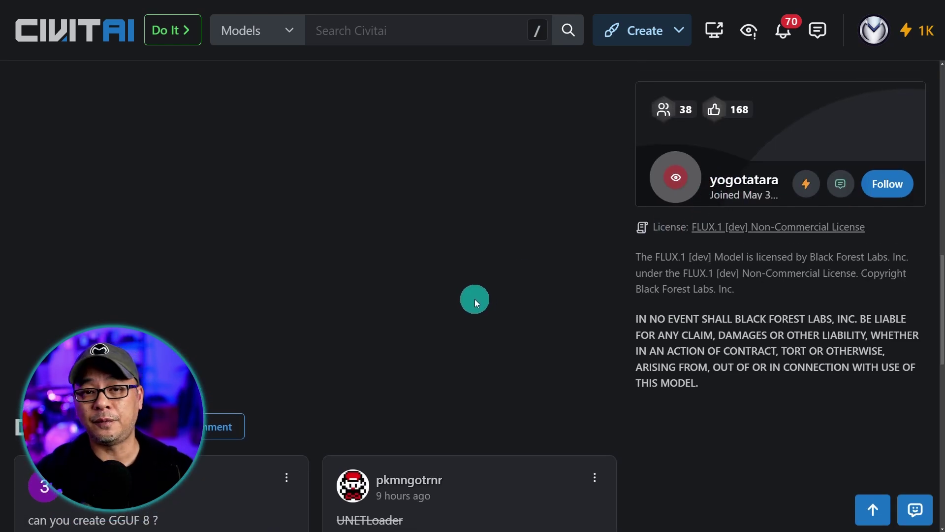
{"action": "scroll", "coordinate": [494, 299], "scroll_direction": "up", "scroll_amount": 4}
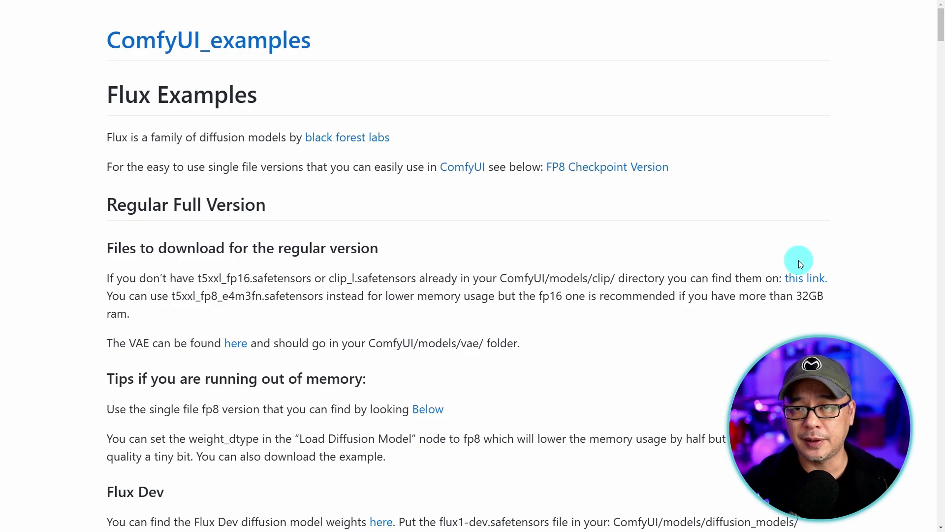
- Scroll the Flux Examples page down to the Flux Dev section and its workflow image
{"action": "scroll", "coordinate": [728, 270], "scroll_direction": "down", "scroll_amount": 5}
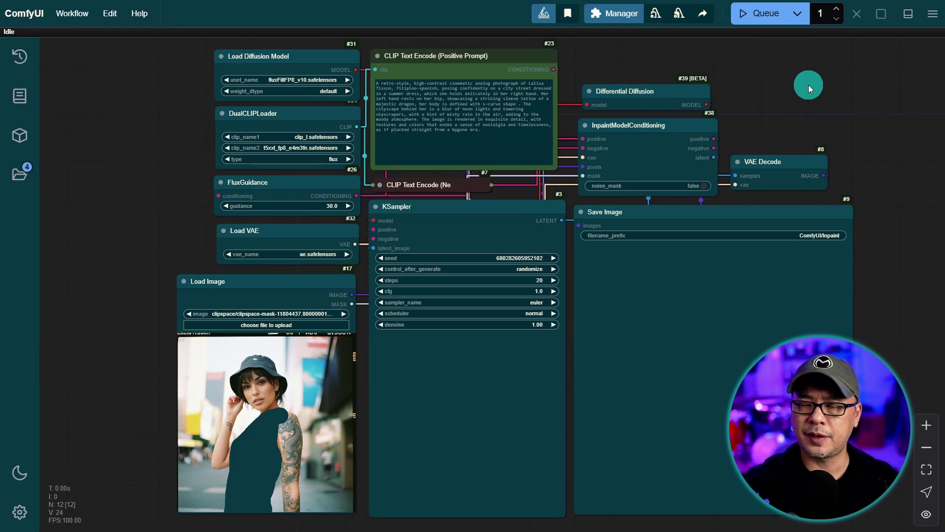
- Check the workflow for missing custom nodes in the Manager and close the empty list
{"action": "left_click", "coordinate": [610, 13]}
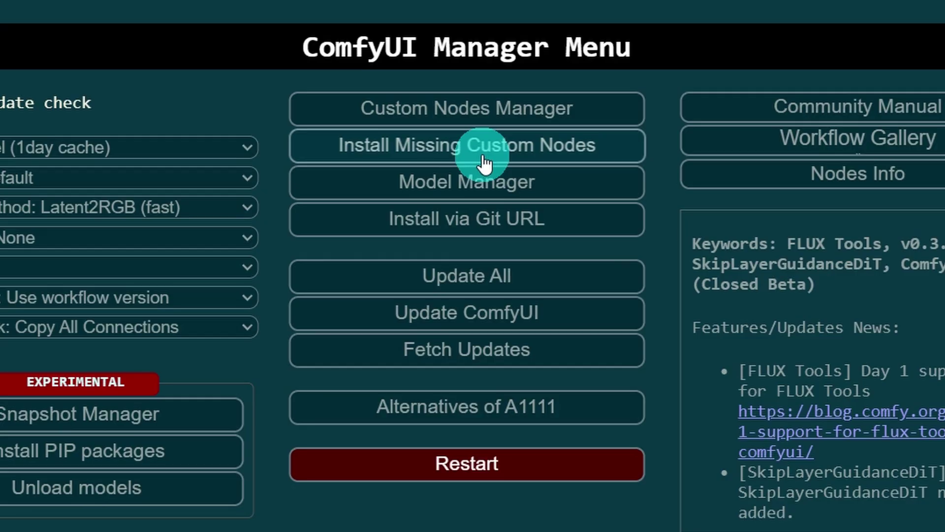
{"action": "left_click", "coordinate": [474, 180]}
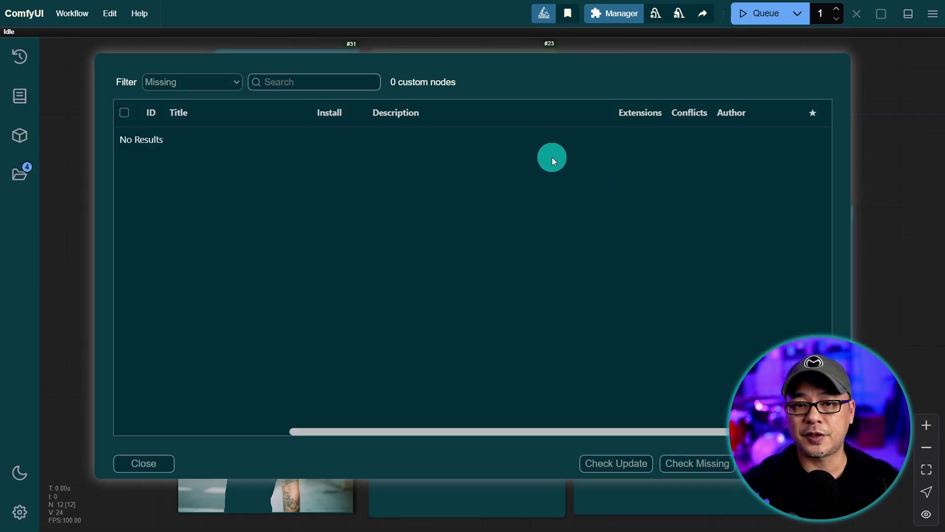
{"action": "left_click", "coordinate": [147, 462]}
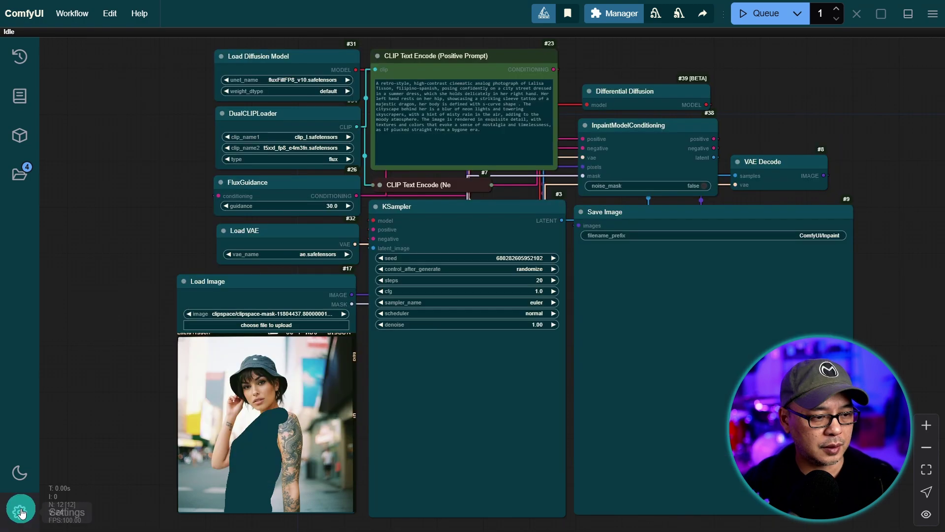
- Set Link Render Mode to Spline in Settings
{"action": "left_click", "coordinate": [20, 511]}
{"action": "scroll", "coordinate": [607, 259], "scroll_direction": "down", "scroll_amount": 5}
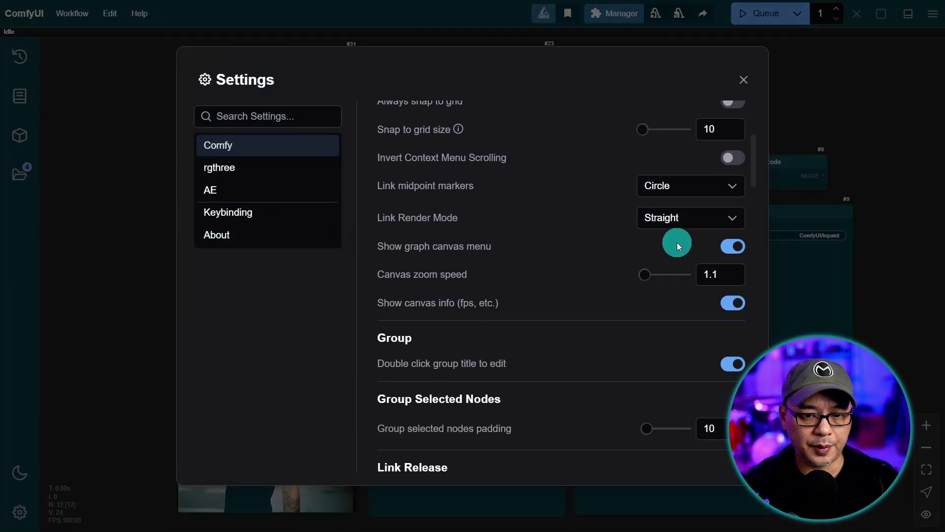
{"action": "left_click", "coordinate": [681, 217]}
{"action": "left_click", "coordinate": [695, 288]}
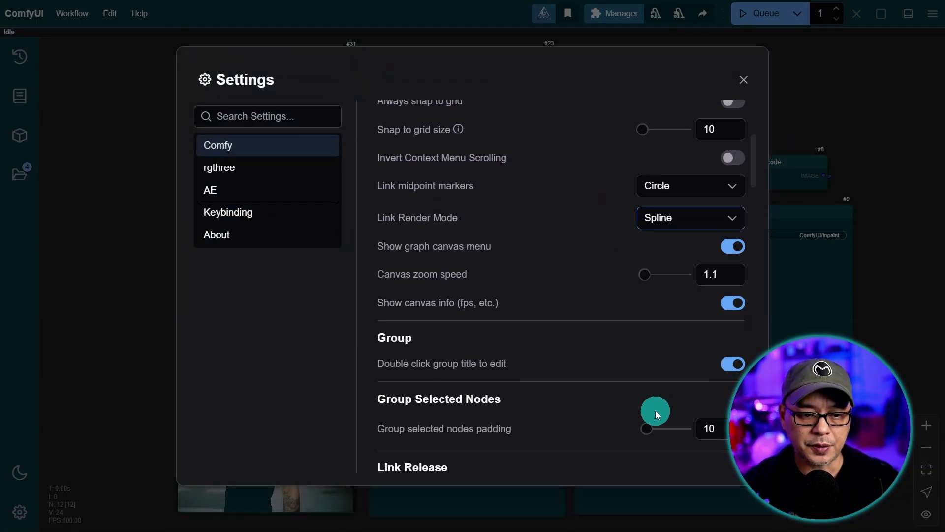
{"action": "left_click", "coordinate": [744, 82]}
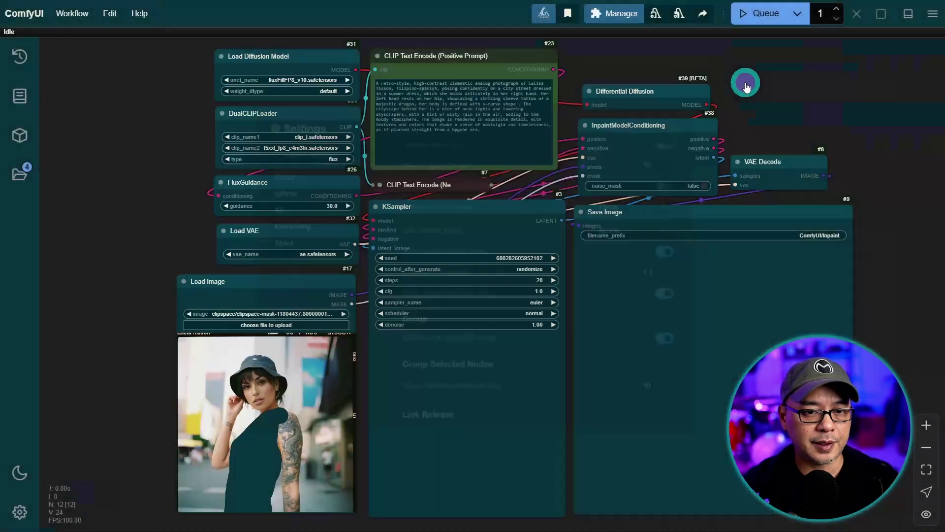
- Move the Load Diffusion Model node up and to the left
{"action": "scroll", "coordinate": [328, 297], "scroll_direction": "down", "scroll_amount": 6}
{"action": "scroll", "coordinate": [258, 232], "scroll_direction": "up", "scroll_amount": 5}
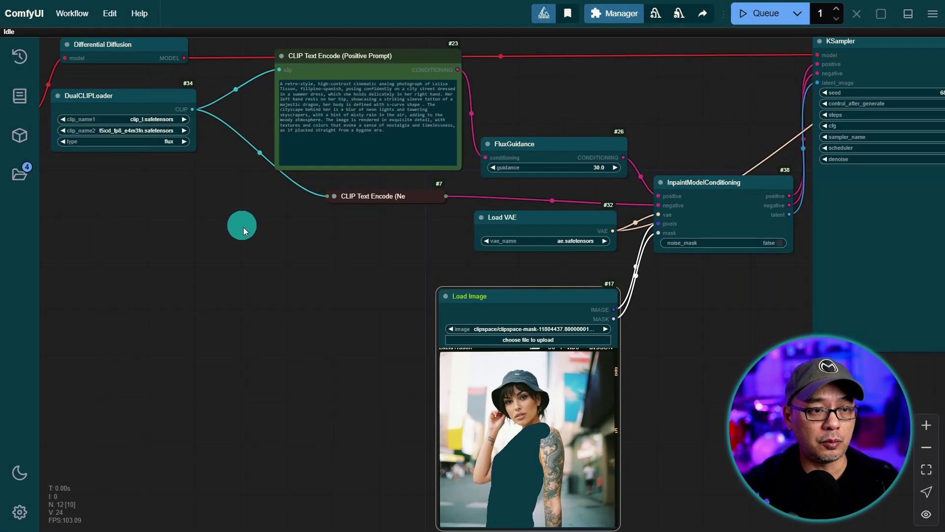
{"action": "left_click_drag", "start_coordinate": [209, 209], "coordinate": [549, 286]}
{"action": "scroll", "coordinate": [497, 276], "scroll_direction": "up", "scroll_amount": 5}
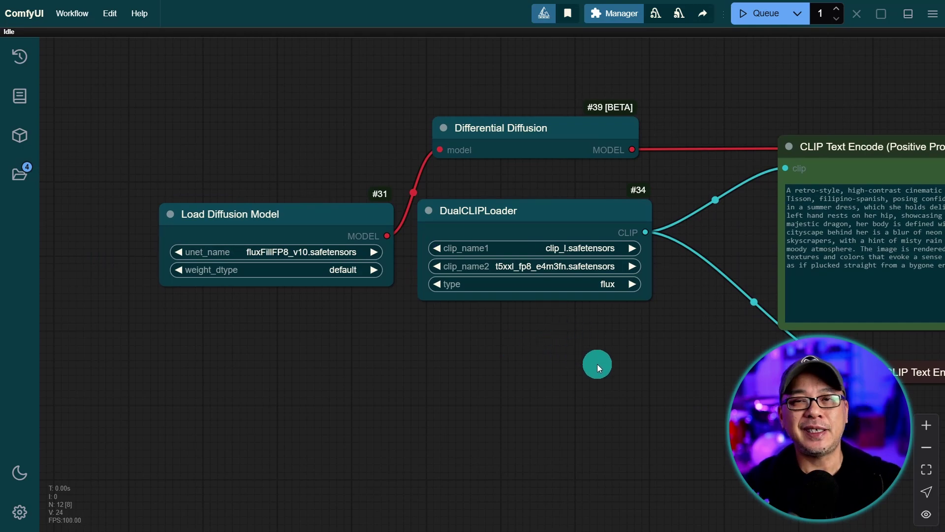
{"action": "left_click_drag", "start_coordinate": [320, 211], "coordinate": [331, 119]}
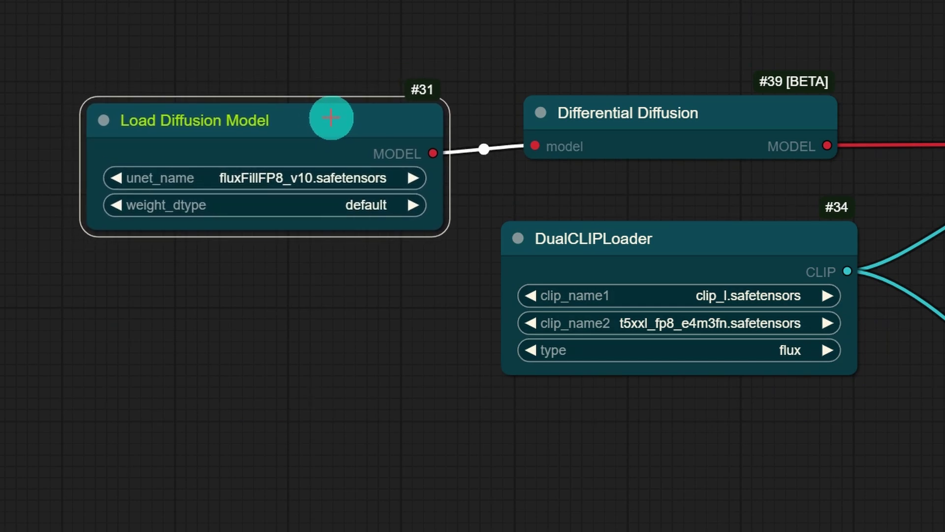
- Keep fluxFillFP8_v10.safetensors with default weight_dtype and nudge Differential Diffusion into place
{"action": "left_click", "coordinate": [315, 180]}
{"action": "left_click", "coordinate": [418, 317]}
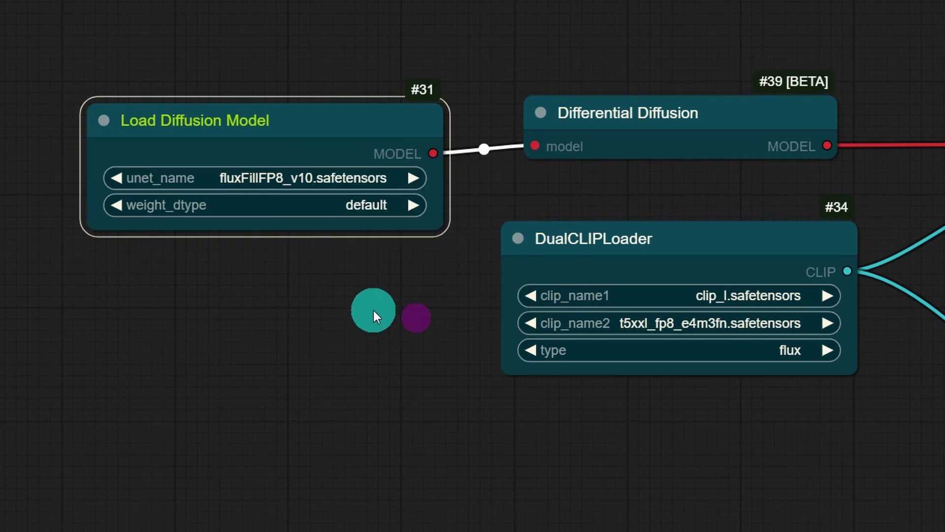
{"action": "left_click", "coordinate": [354, 209]}
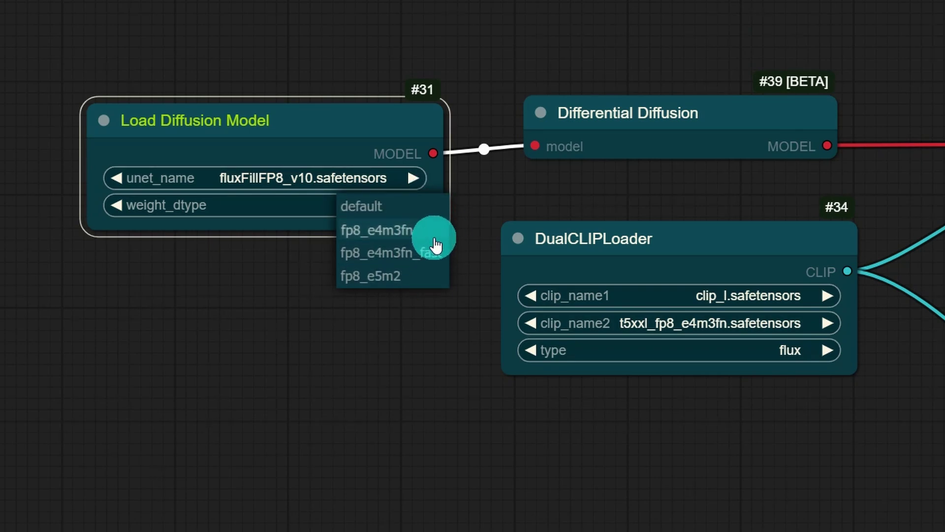
{"action": "left_click", "coordinate": [376, 136]}
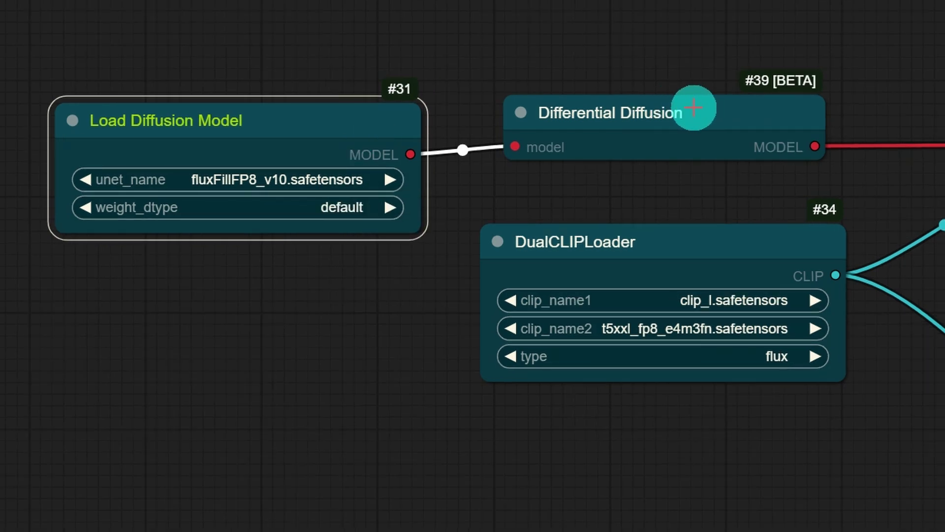
{"action": "left_click_drag", "start_coordinate": [756, 111], "coordinate": [748, 119]}
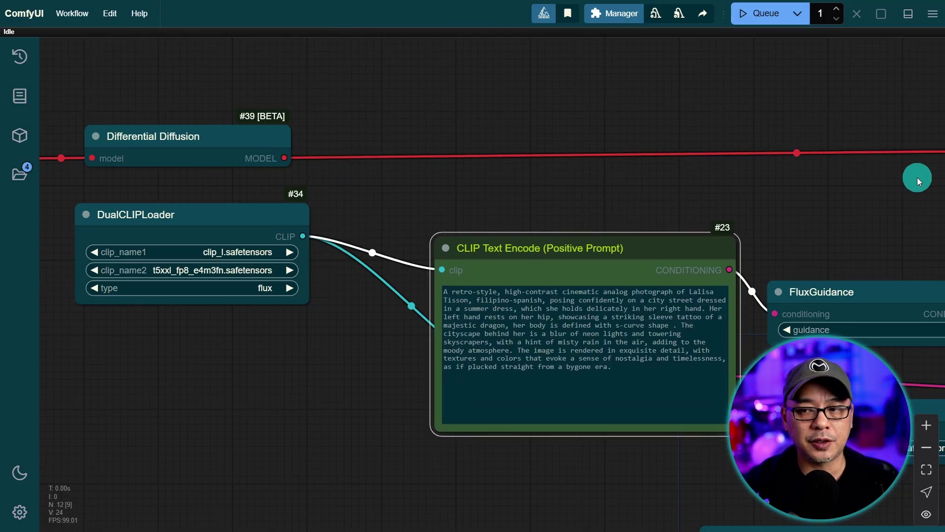
- Pan the canvas right to bring the KSampler node into view
{"action": "left_click_drag", "start_coordinate": [917, 177], "coordinate": [131, 169]}
{"action": "scroll", "coordinate": [474, 175], "scroll_direction": "up", "scroll_amount": 5}
{"action": "left_click_drag", "start_coordinate": [474, 175], "coordinate": [426, 177]}
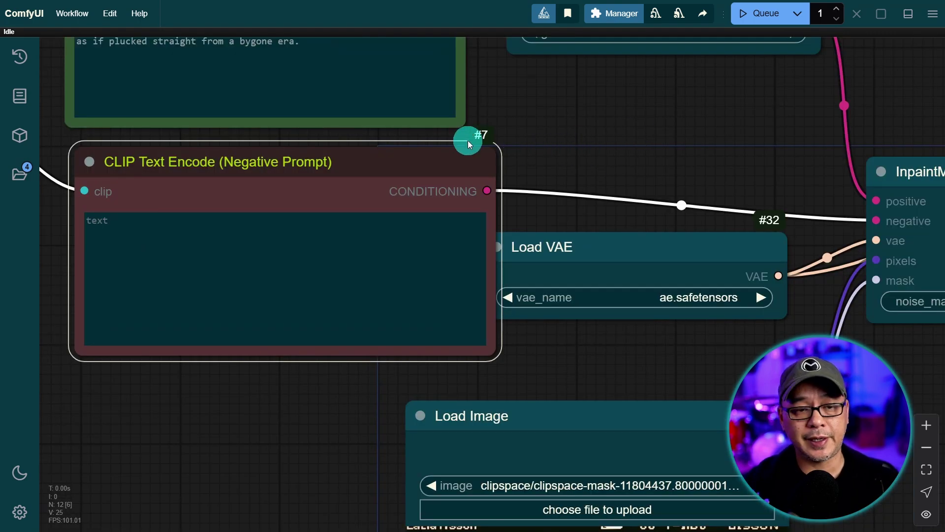
- Collapse the negative prompt node and move Load VAE up beside InpaintModelConditioning
{"action": "left_click_drag", "start_coordinate": [753, 168], "coordinate": [394, 143]}
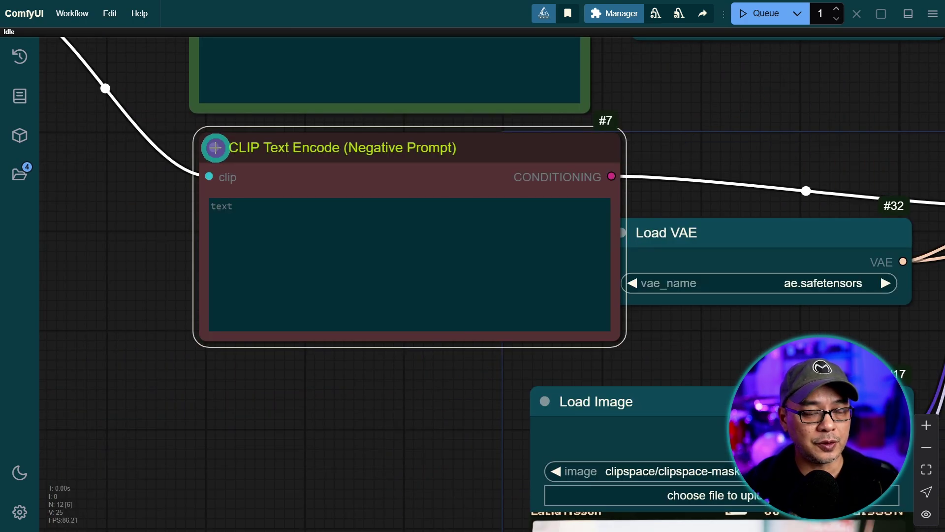
{"action": "left_click", "coordinate": [215, 147]}
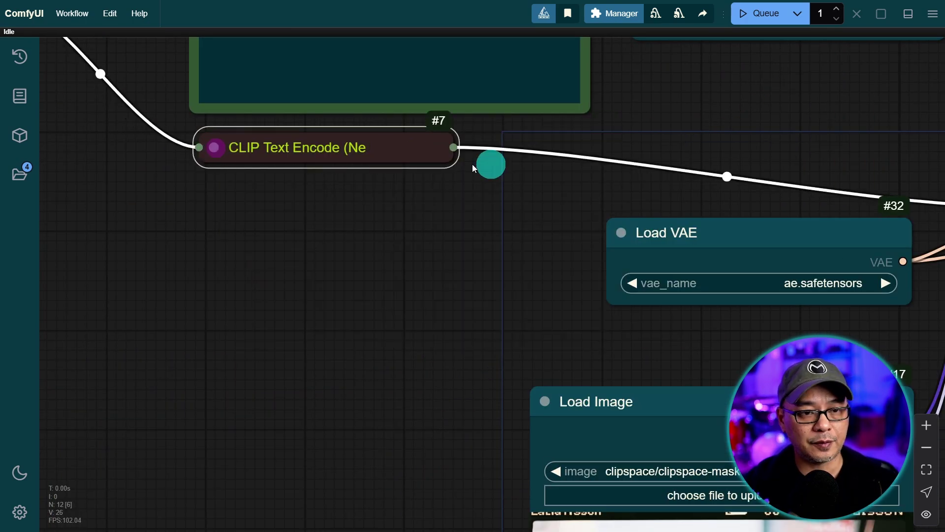
{"action": "left_click_drag", "start_coordinate": [709, 133], "coordinate": [414, 114]}
{"action": "left_click_drag", "start_coordinate": [477, 192], "coordinate": [476, 74]}
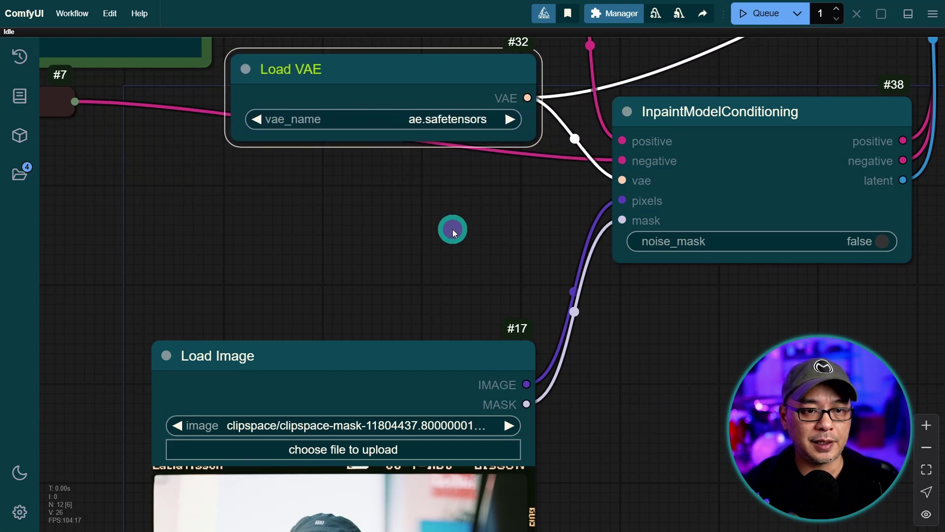
{"action": "left_click_drag", "start_coordinate": [450, 228], "coordinate": [438, 365]}
- Inspect the VAE Decode wiring and move the KSampler node up and to the right
{"action": "scroll", "coordinate": [483, 207], "scroll_direction": "up", "scroll_amount": 2}
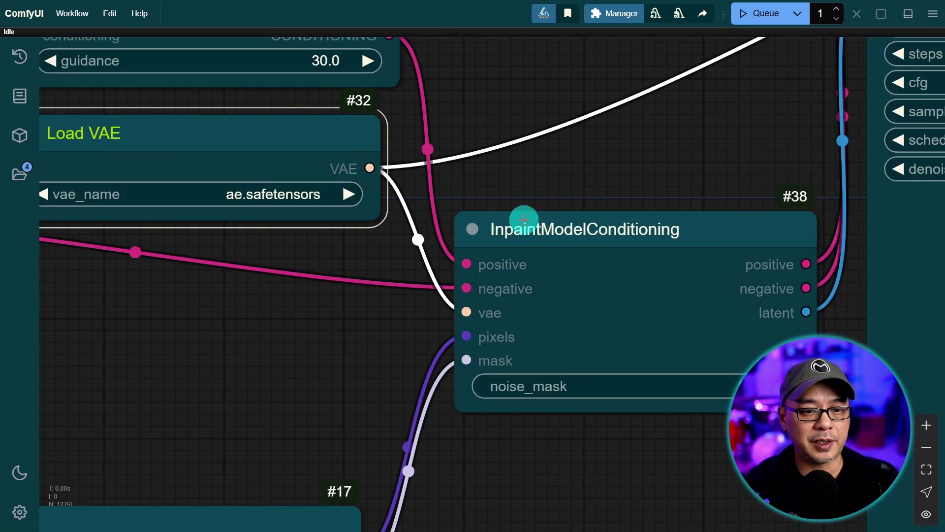
{"action": "scroll", "coordinate": [480, 308], "scroll_direction": "down", "scroll_amount": 2}
{"action": "left_click", "coordinate": [593, 139]}
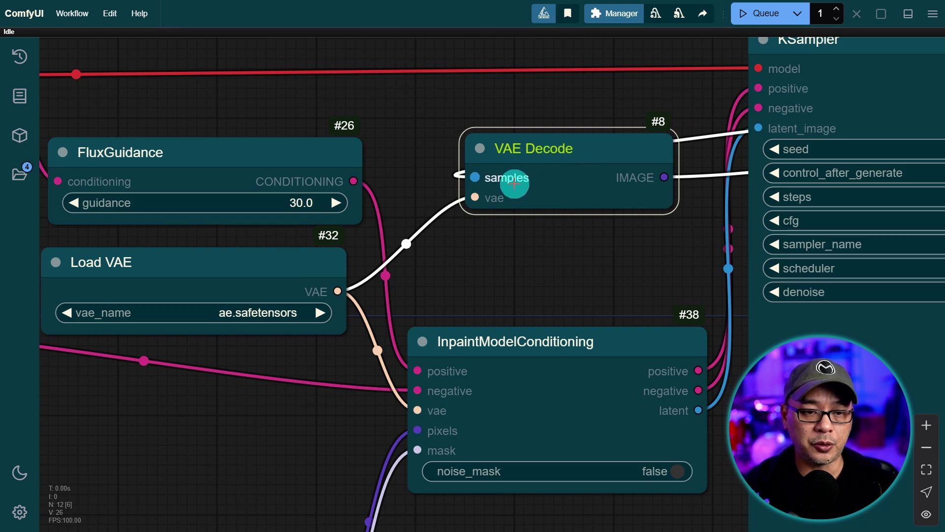
{"action": "scroll", "coordinate": [645, 176], "scroll_direction": "down", "scroll_amount": 2}
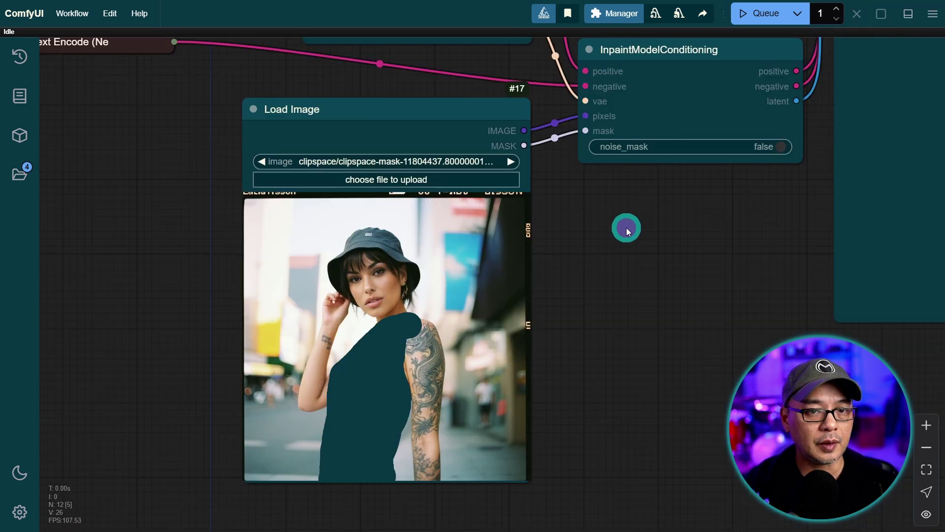
{"action": "left_click_drag", "start_coordinate": [626, 227], "coordinate": [582, 274]}
{"action": "scroll", "coordinate": [592, 275], "scroll_direction": "up", "scroll_amount": 5}
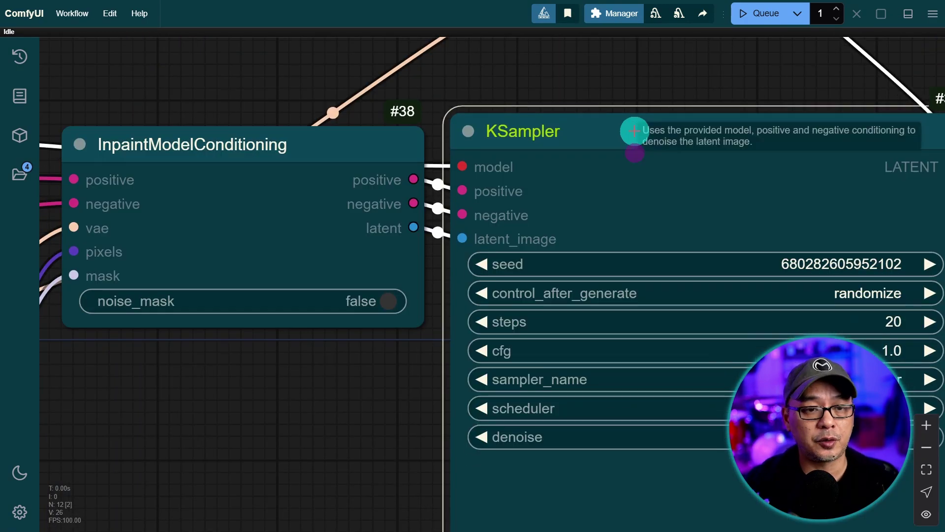
{"action": "left_click_drag", "start_coordinate": [635, 130], "coordinate": [667, 84]}
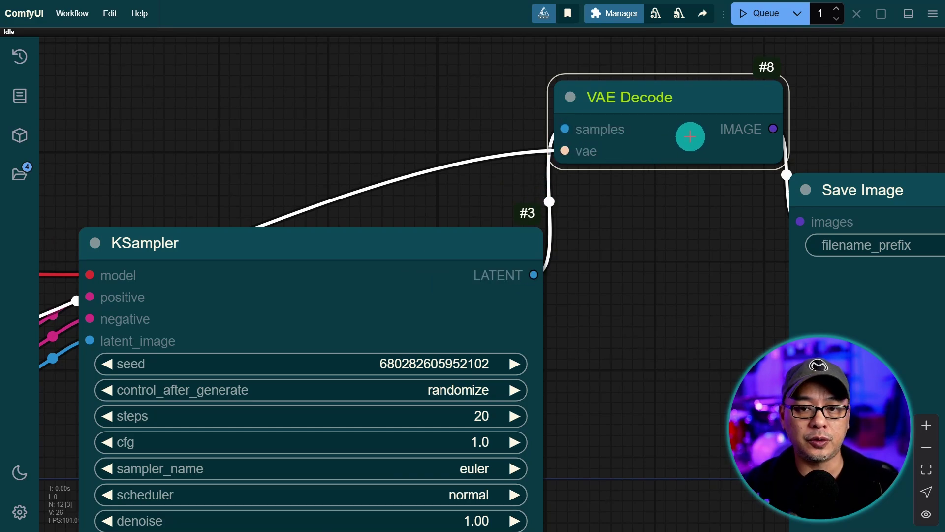
{"action": "left_click_drag", "start_coordinate": [691, 137], "coordinate": [535, 149]}
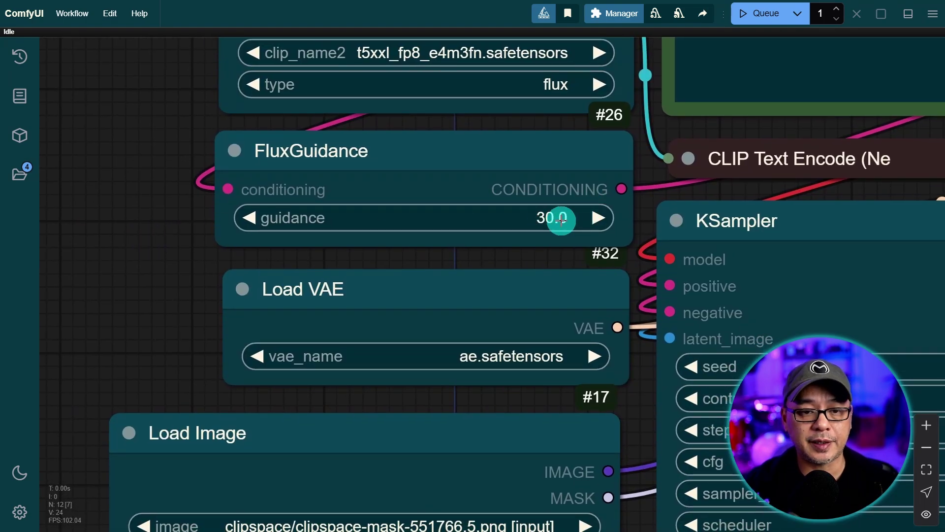
- Change the KSampler scheduler from normal to beta
{"action": "scroll", "coordinate": [556, 225], "scroll_direction": "down", "scroll_amount": 5}
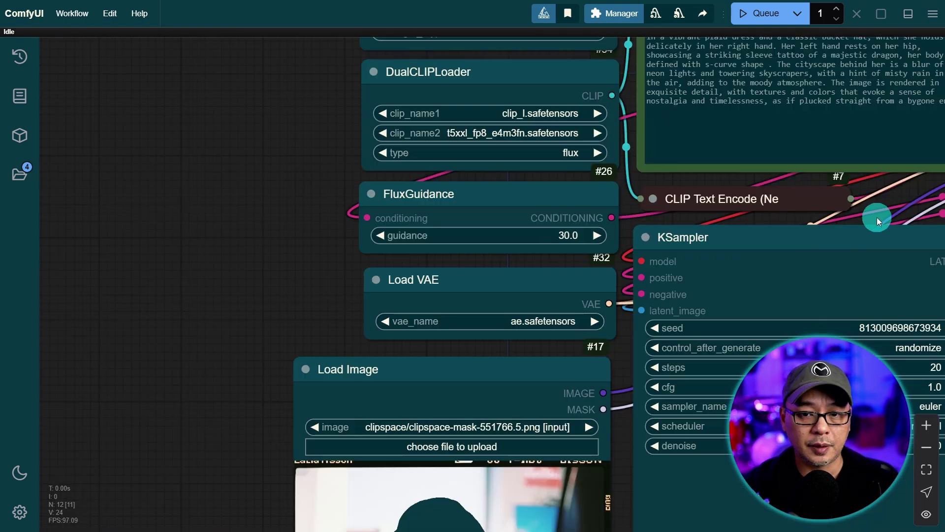
{"action": "left_click_drag", "start_coordinate": [876, 217], "coordinate": [535, 143]}
{"action": "scroll", "coordinate": [749, 235], "scroll_direction": "up", "scroll_amount": 4}
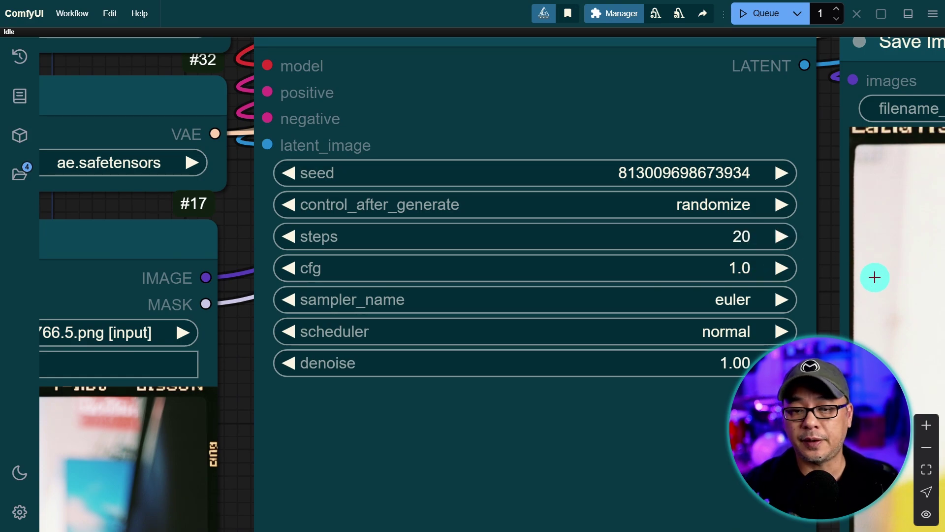
{"action": "left_click", "coordinate": [745, 332]}
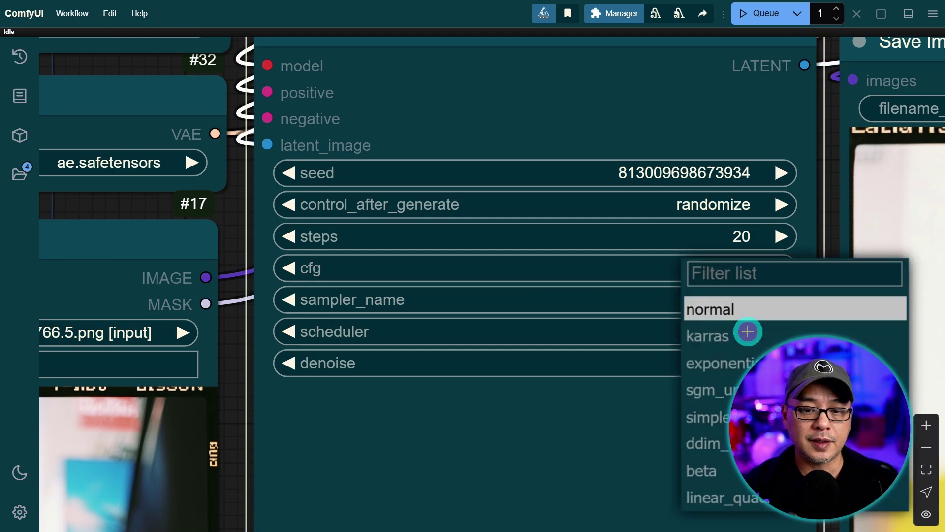
{"action": "left_click", "coordinate": [797, 471]}
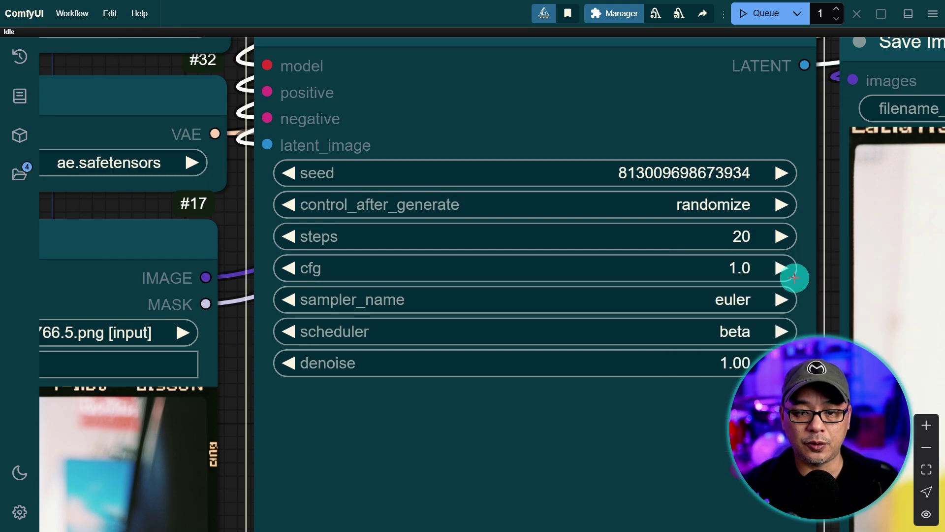
{"action": "scroll", "coordinate": [475, 353], "scroll_direction": "down", "scroll_amount": 4}
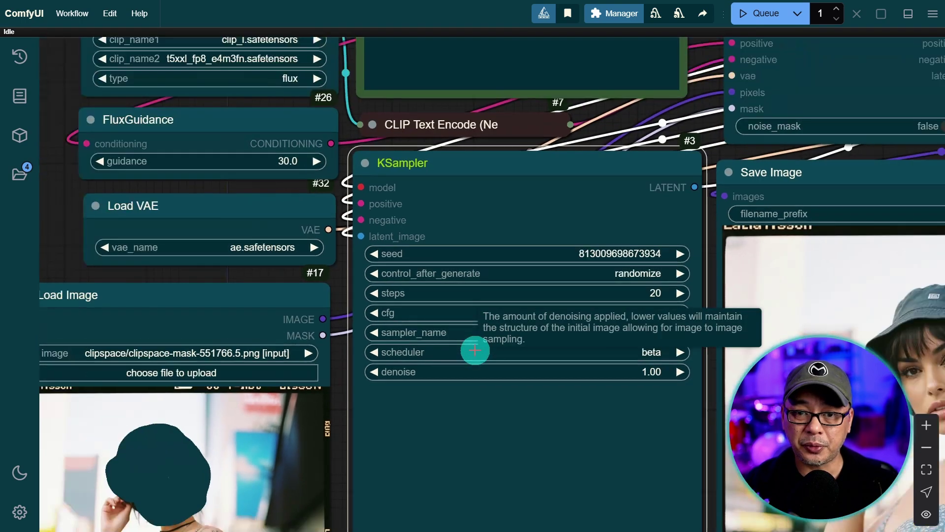
{"action": "scroll", "coordinate": [395, 338], "scroll_direction": "down", "scroll_amount": 3}
- Open the Load Image photo in MaskEditor and clear the existing mask
{"action": "left_click_drag", "start_coordinate": [97, 235], "coordinate": [197, 87]}
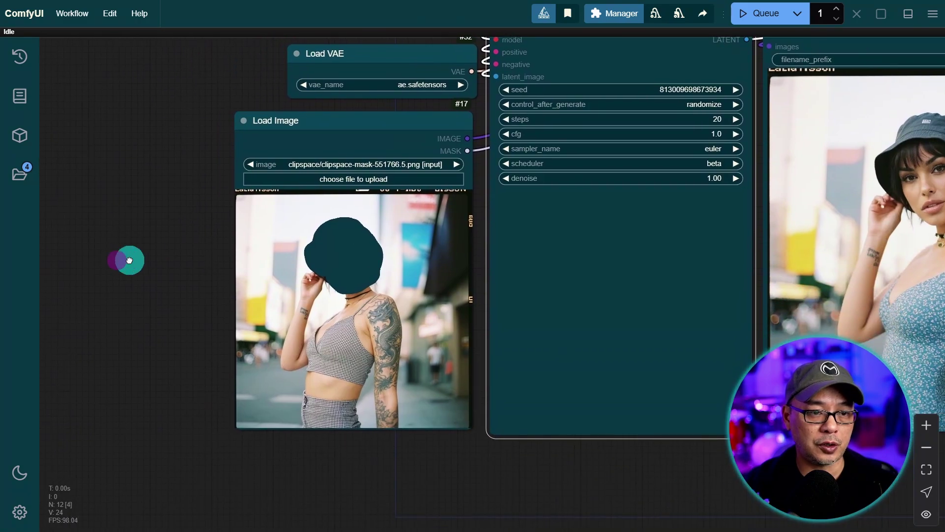
{"action": "left_click_drag", "start_coordinate": [127, 257], "coordinate": [108, 232]}
{"action": "scroll", "coordinate": [107, 231], "scroll_direction": "up", "scroll_amount": 2}
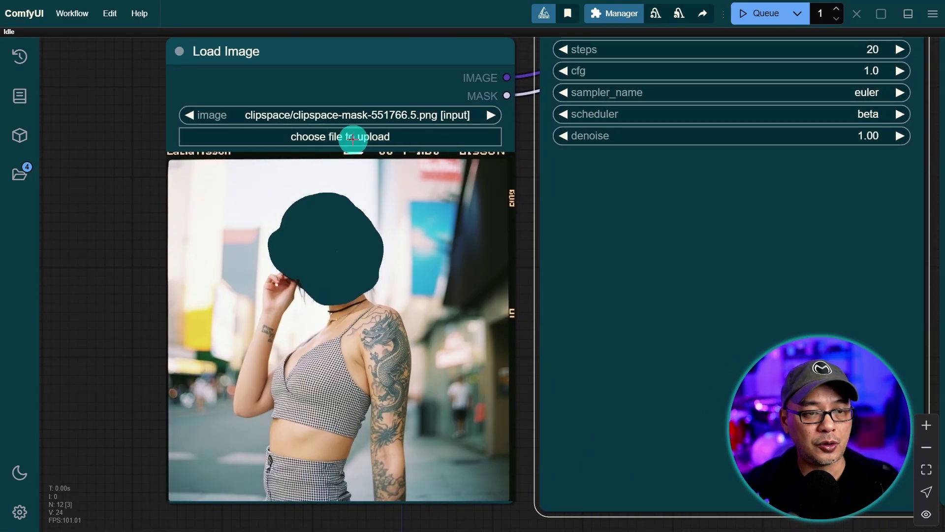
{"action": "left_click", "coordinate": [344, 246]}
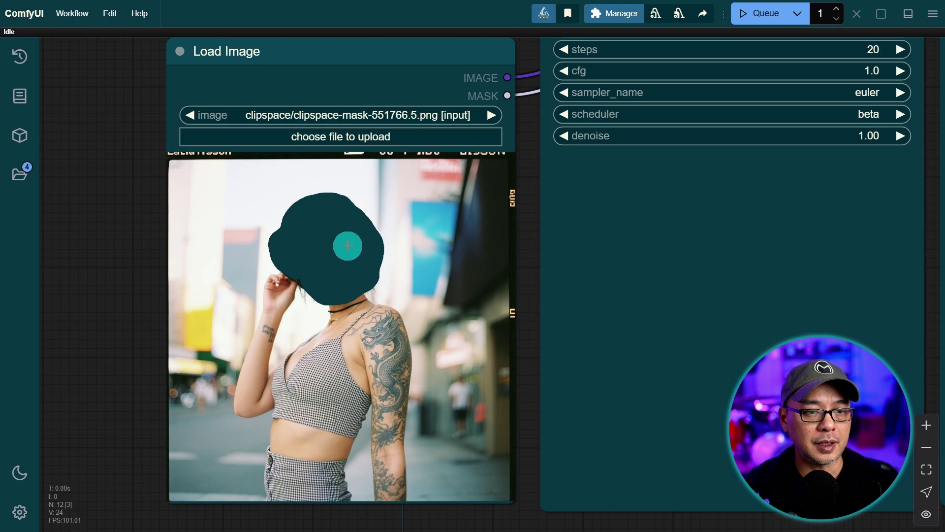
{"action": "right_click", "coordinate": [214, 187]}
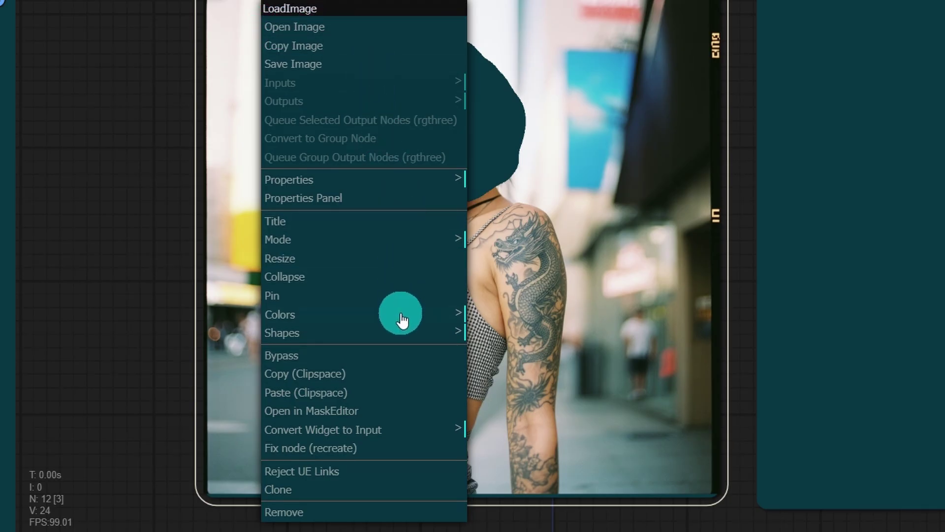
{"action": "left_click", "coordinate": [339, 414]}
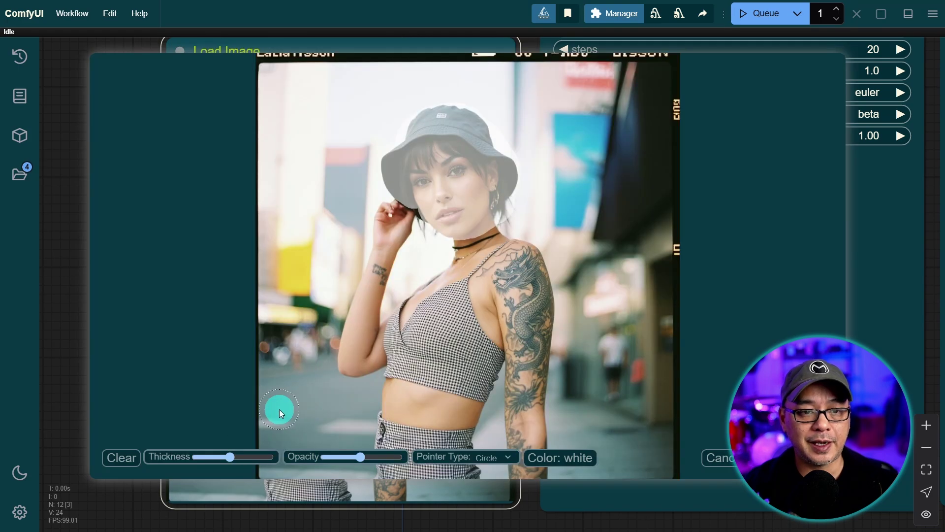
{"action": "left_click", "coordinate": [123, 458]}
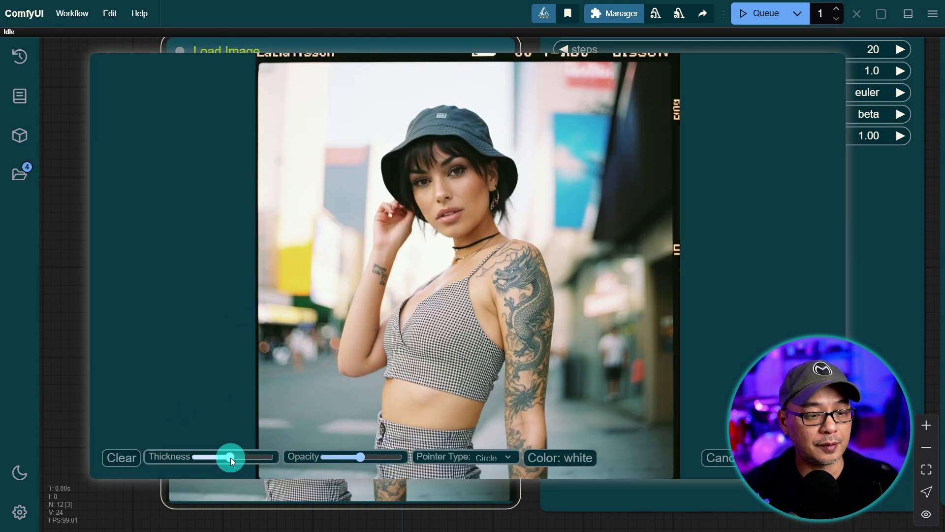
- Enlarge the brush thickness and paint a new mask over the hat and face
{"action": "left_click_drag", "start_coordinate": [230, 457], "coordinate": [283, 459]}
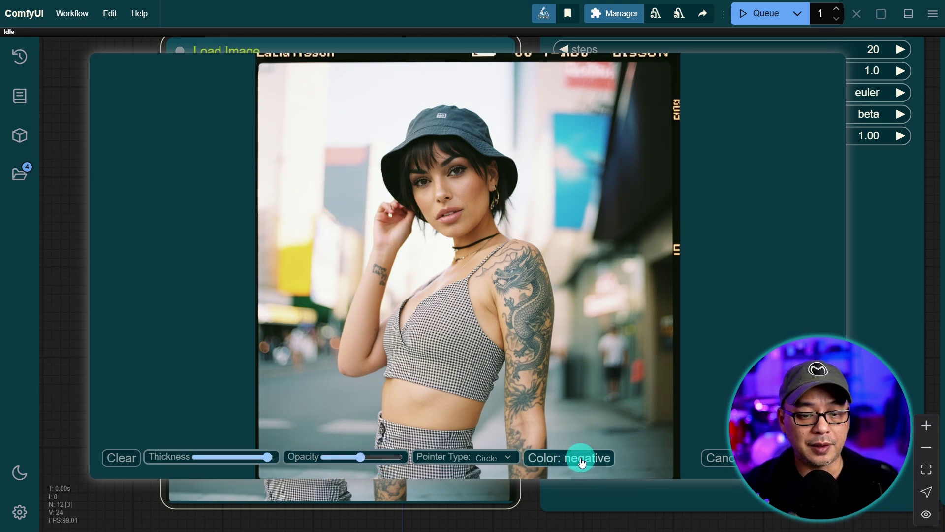
{"action": "mouse_move", "coordinate": [439, 133]}
{"action": "left_mouse_down"}
{"action": "mouse_move", "coordinate": [415, 148]}
{"action": "mouse_move", "coordinate": [354, 197]}
{"action": "left_mouse_up"}
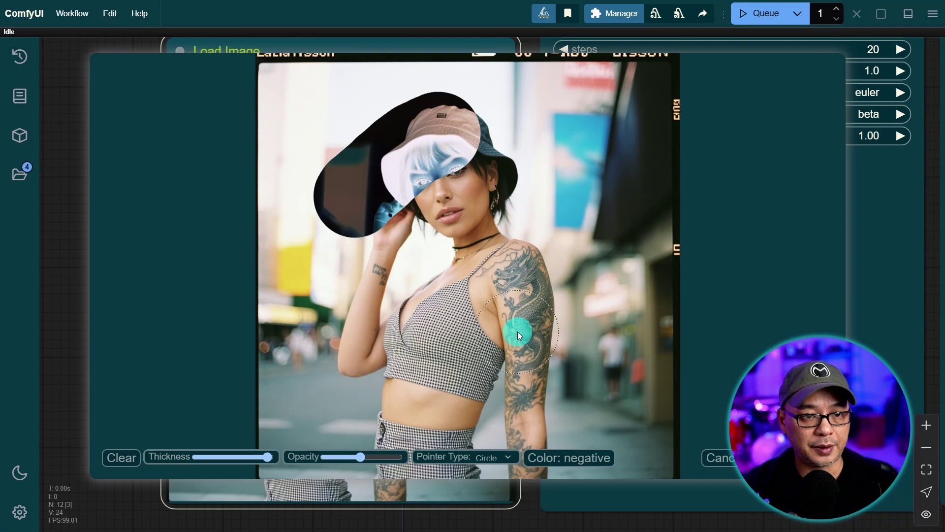
{"action": "left_click", "coordinate": [569, 457]}
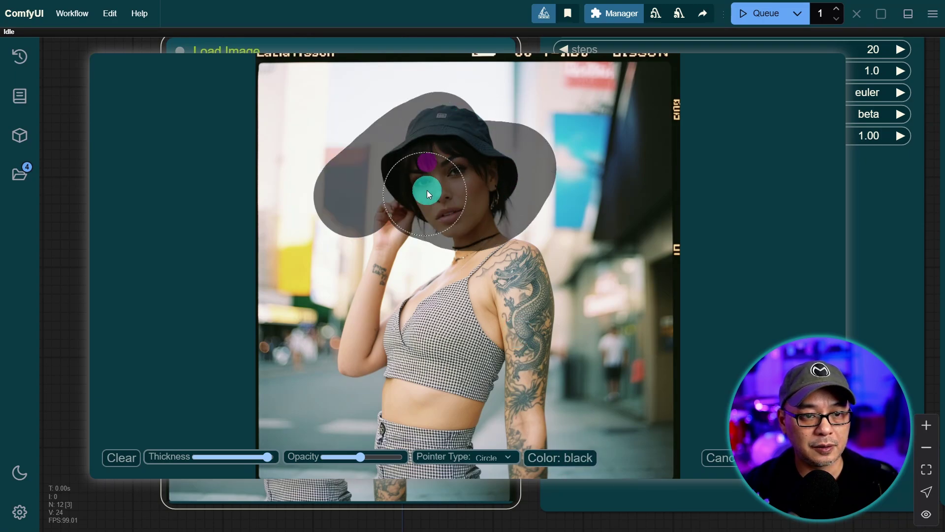
{"action": "left_click", "coordinate": [562, 457]}
{"action": "left_click", "coordinate": [565, 457]}
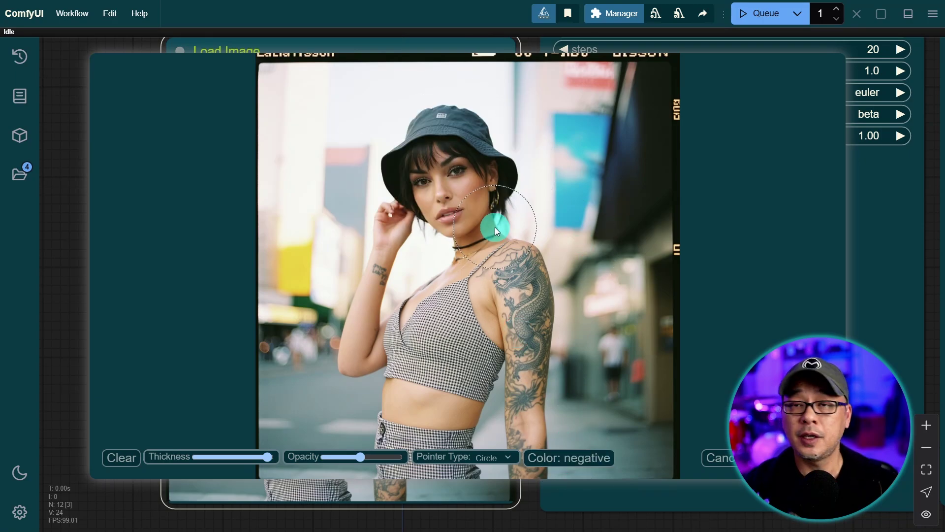
{"action": "mouse_move", "coordinate": [426, 159]}
{"action": "left_mouse_down"}
{"action": "mouse_move", "coordinate": [460, 197]}
{"action": "mouse_move", "coordinate": [477, 185]}
{"action": "mouse_move", "coordinate": [463, 149]}
{"action": "mouse_move", "coordinate": [430, 146]}
{"action": "mouse_move", "coordinate": [449, 202]}
{"action": "left_mouse_up"}
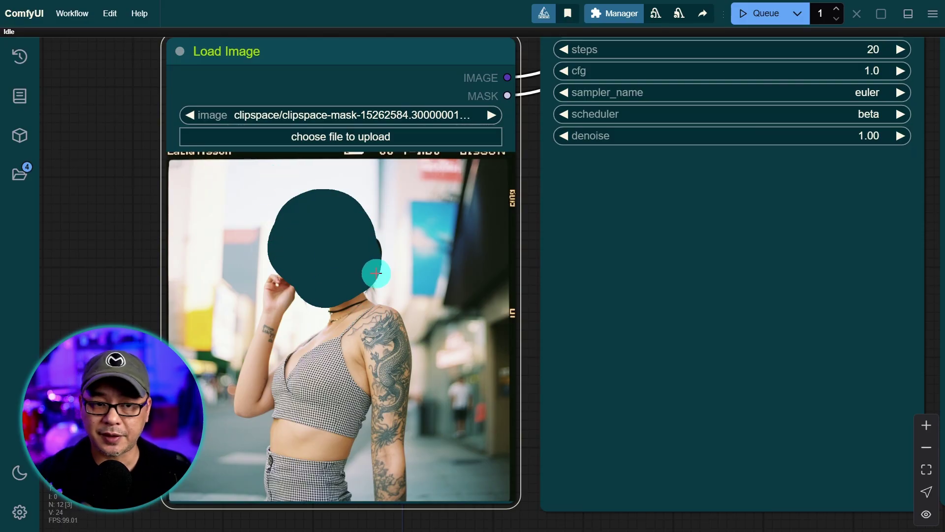
- Queue the inpaint workflow and view the regenerated face and hat in Save Image
{"action": "left_click", "coordinate": [768, 26]}
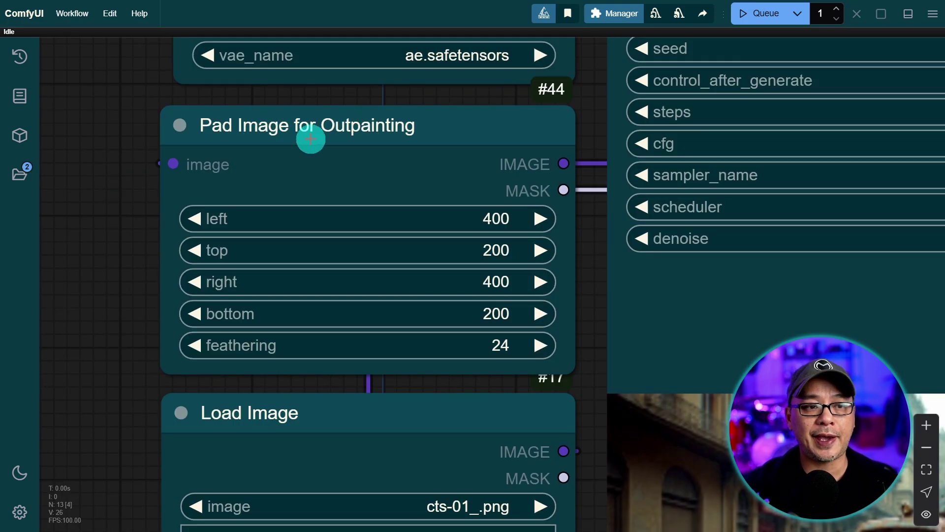
- In Settings, set the Graph's Link Render Mode to Spline so node links draw as curves
{"action": "key", "text": "ctrl+"}
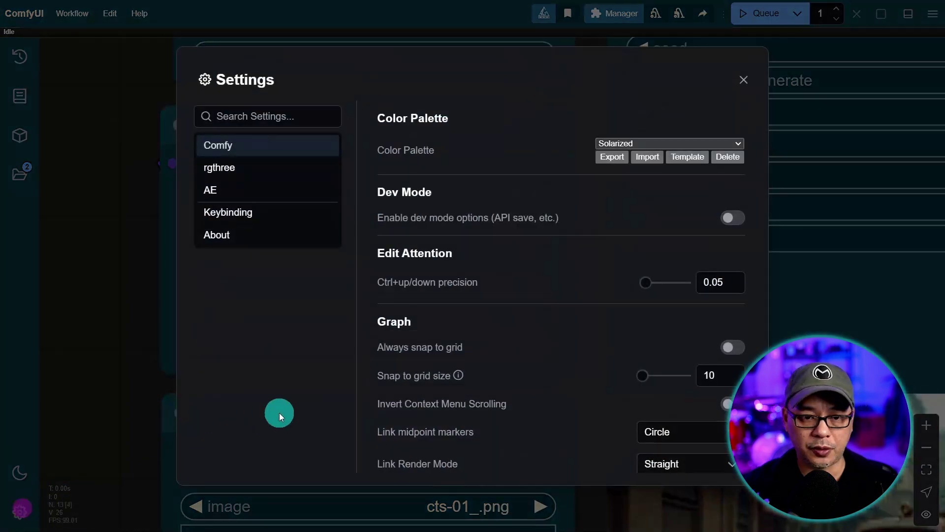
{"action": "scroll", "coordinate": [689, 336], "scroll_direction": "down", "scroll_amount": 3}
{"action": "left_click", "coordinate": [693, 320]}
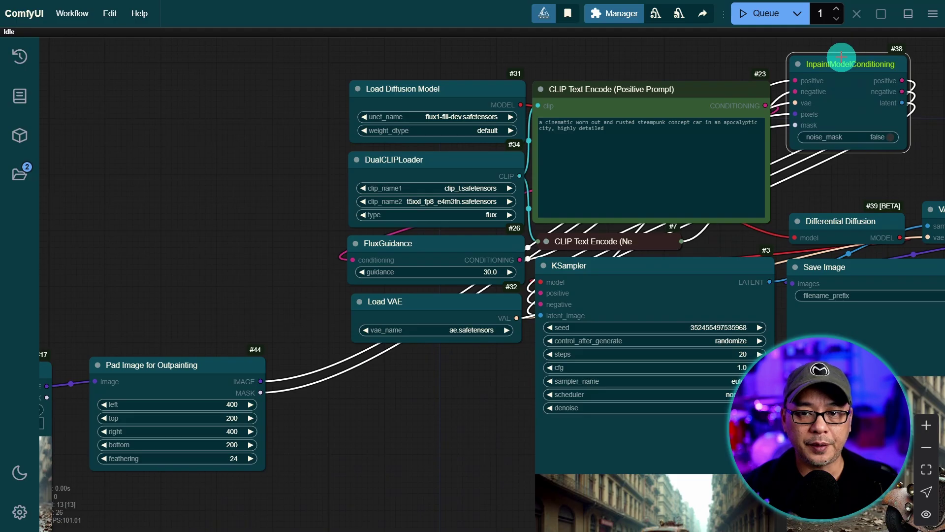
- Position the InpaintModelConditioning node right beside Pad Image for Outpainting
{"action": "left_click_drag", "start_coordinate": [840, 64], "coordinate": [417, 369]}
{"action": "left_click_drag", "start_coordinate": [475, 472], "coordinate": [624, 339]}
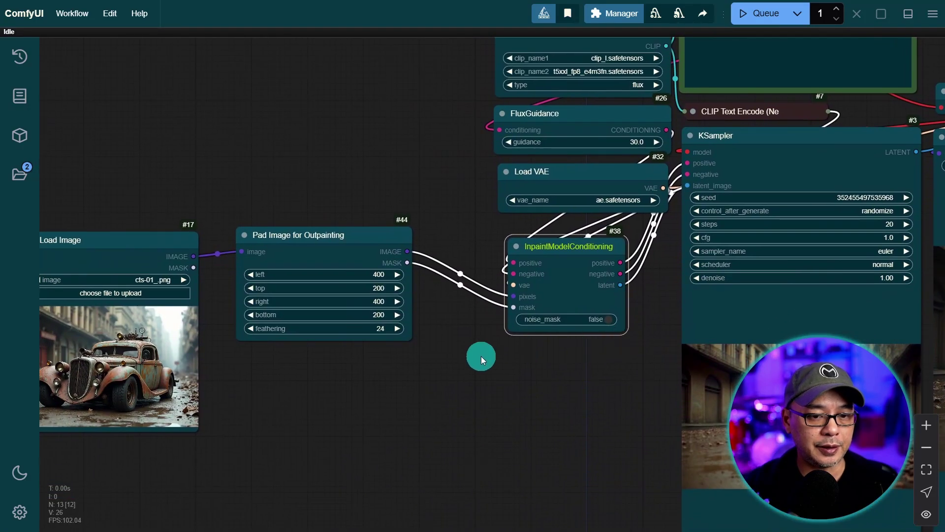
{"action": "scroll", "coordinate": [483, 362], "scroll_direction": "up", "scroll_amount": 4}
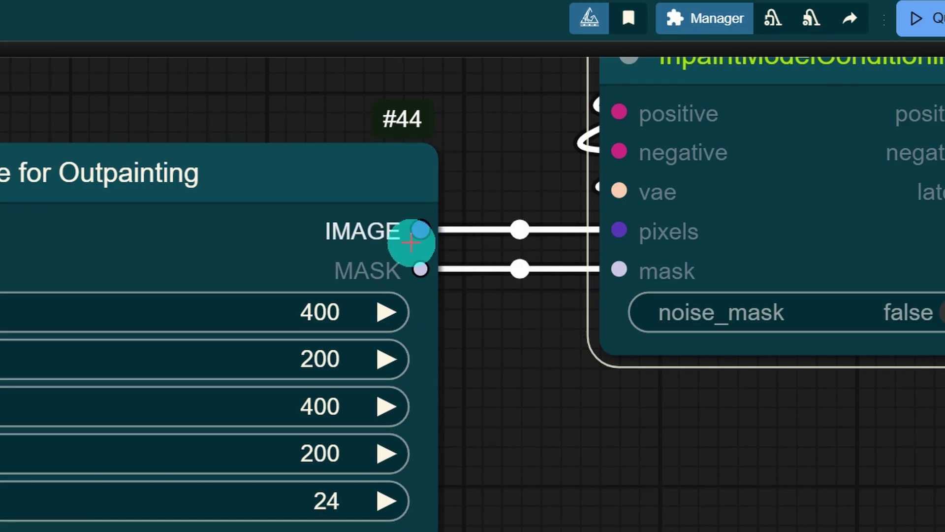
- Connect Pad Image's IMAGE output to the conditioning's pixels input, then frame the Pad Image node
{"action": "left_click_drag", "start_coordinate": [421, 229], "coordinate": [617, 242]}
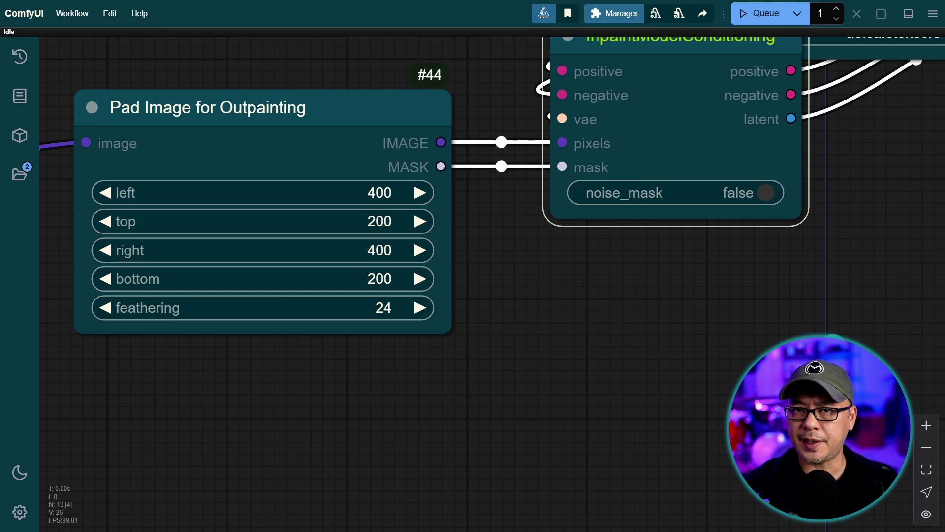
{"action": "scroll", "coordinate": [800, 330], "scroll_direction": "down", "scroll_amount": 1}
{"action": "left_click_drag", "start_coordinate": [800, 294], "coordinate": [691, 379]}
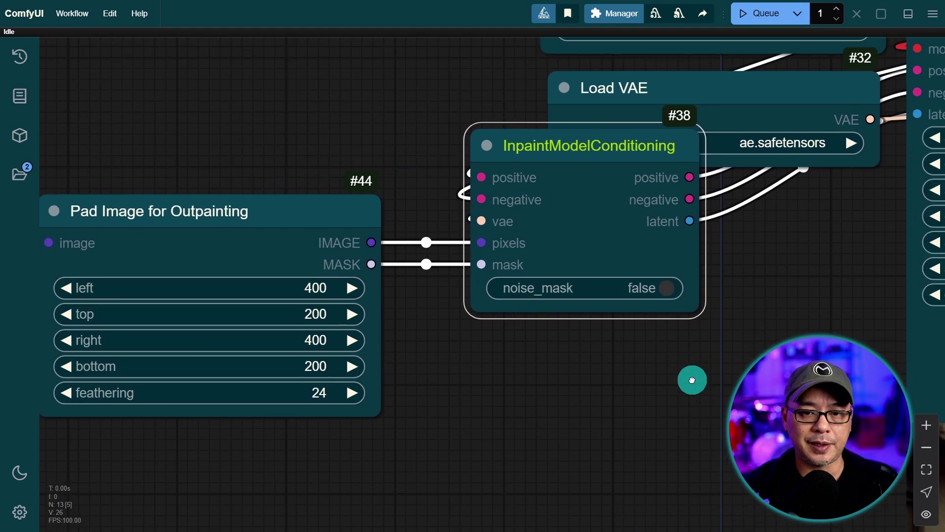
{"action": "left_click", "coordinate": [218, 189]}
{"action": "key", "text": "."}
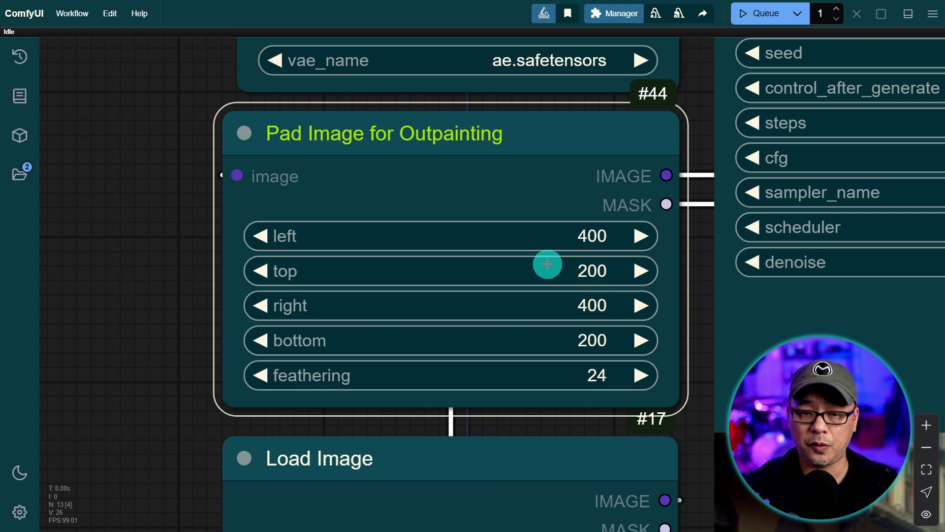
{"action": "scroll", "coordinate": [131, 337], "scroll_direction": "down", "scroll_amount": 3}
{"action": "scroll", "coordinate": [211, 97], "scroll_direction": "down", "scroll_amount": 6}
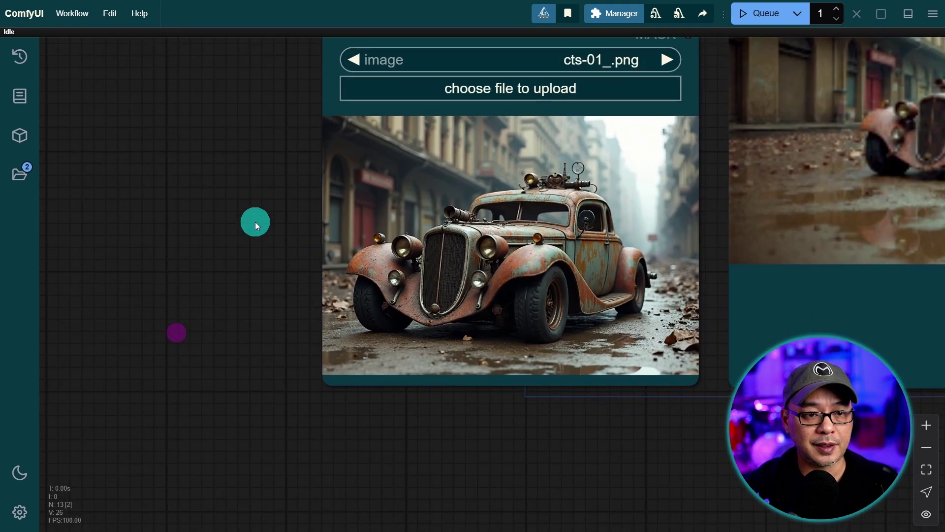
{"action": "scroll", "coordinate": [255, 221], "scroll_direction": "up", "scroll_amount": 2}
{"action": "left_click_drag", "start_coordinate": [302, 192], "coordinate": [205, 217]}
{"action": "scroll", "coordinate": [204, 217], "scroll_direction": "up", "scroll_amount": 1}
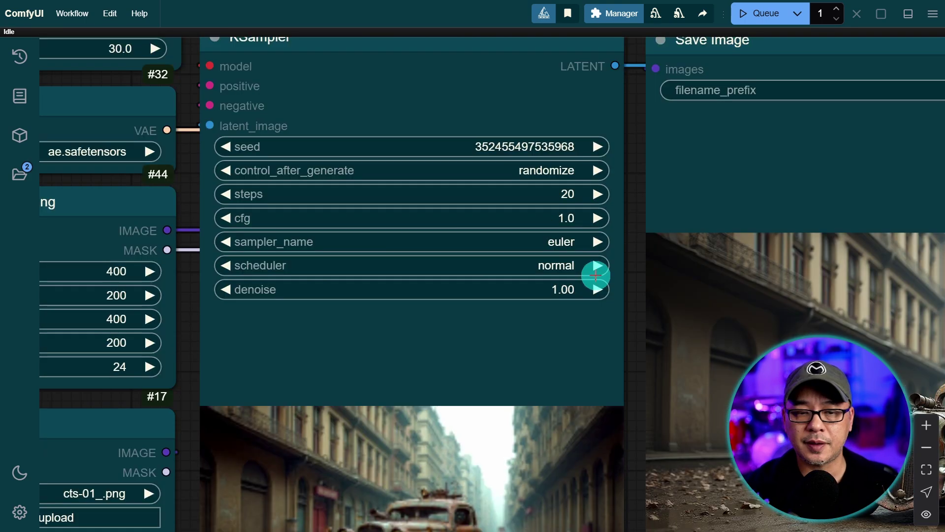
{"action": "scroll", "coordinate": [595, 193], "scroll_direction": "up", "scroll_amount": 4}
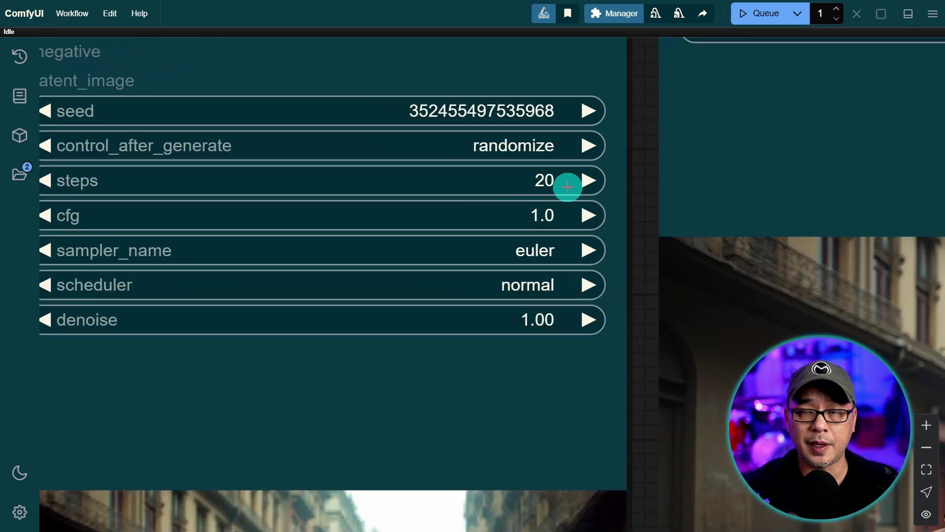
{"action": "scroll", "coordinate": [570, 205], "scroll_direction": "down", "scroll_amount": 4}
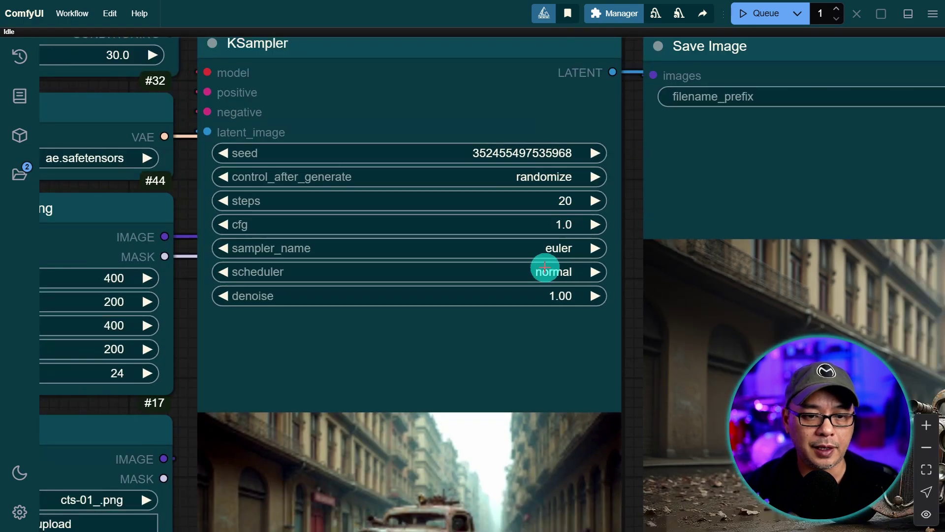